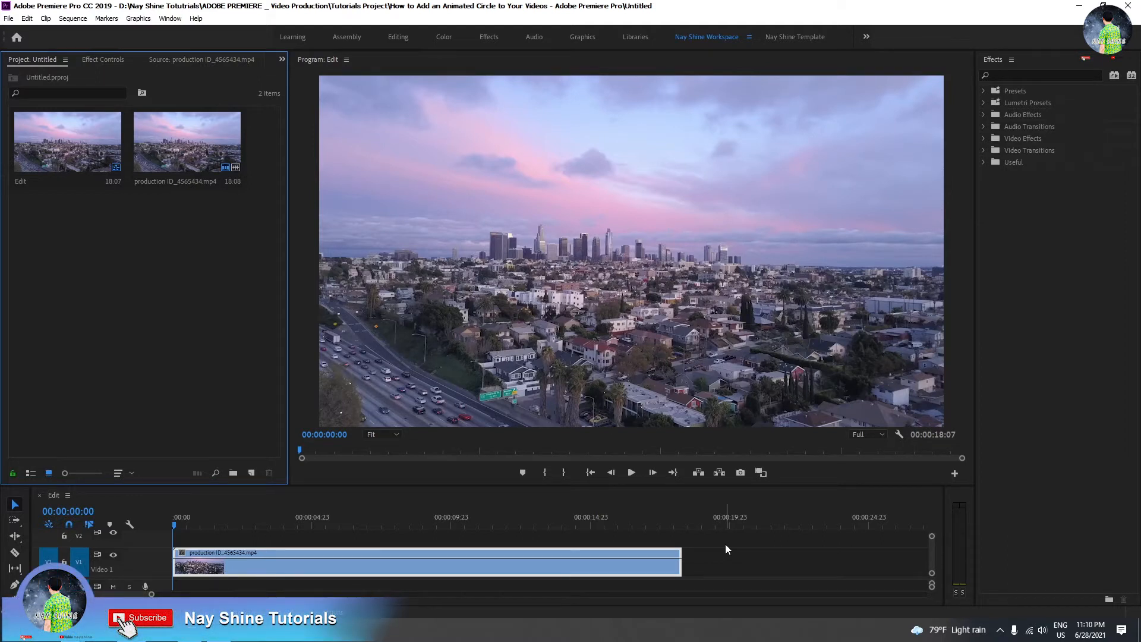
Step: Apply the Mirror distort effect to the city clip in the timeline and show the clip's effect settings
{"action": "left_click", "coordinate": [552, 564]}
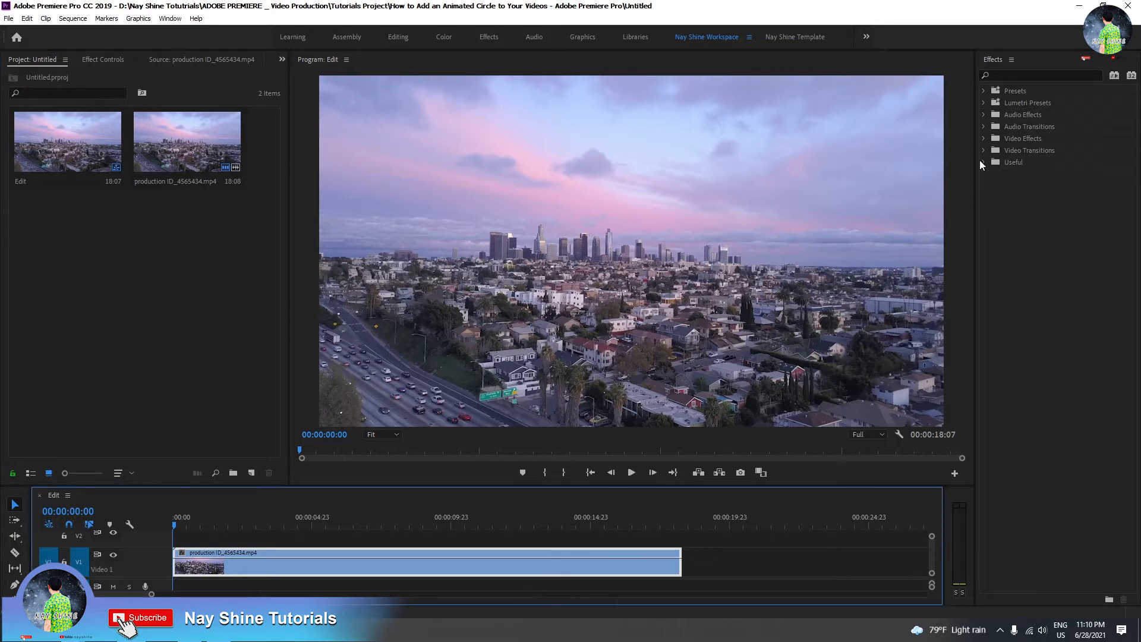
{"action": "left_click", "coordinate": [1033, 75]}
{"action": "type", "text": "mirror"}
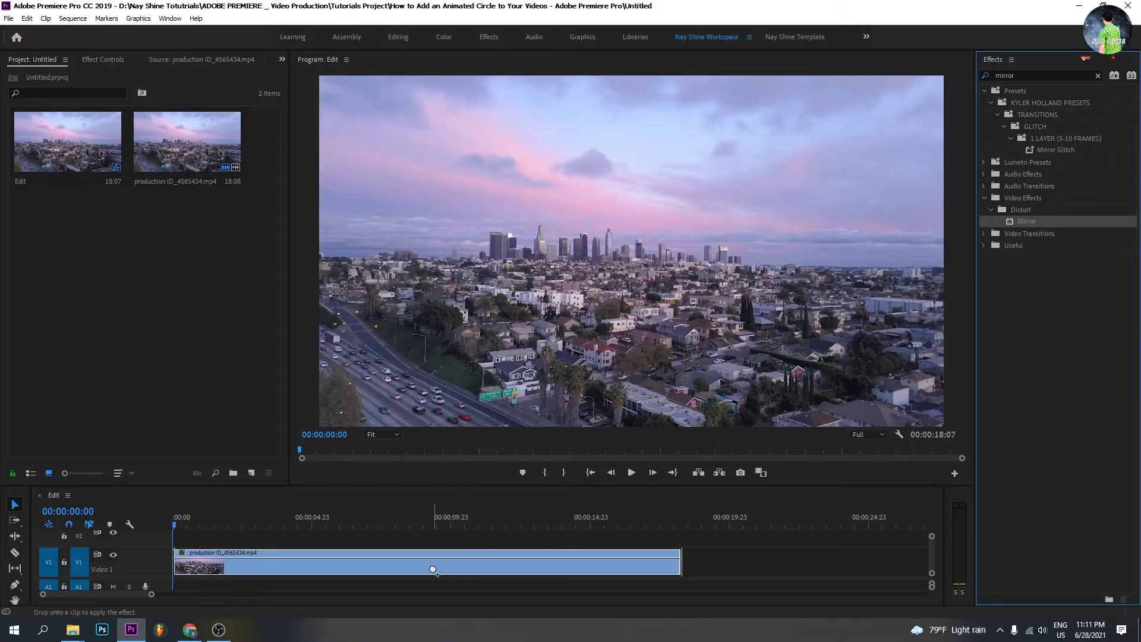
{"action": "left_click", "coordinate": [426, 562]}
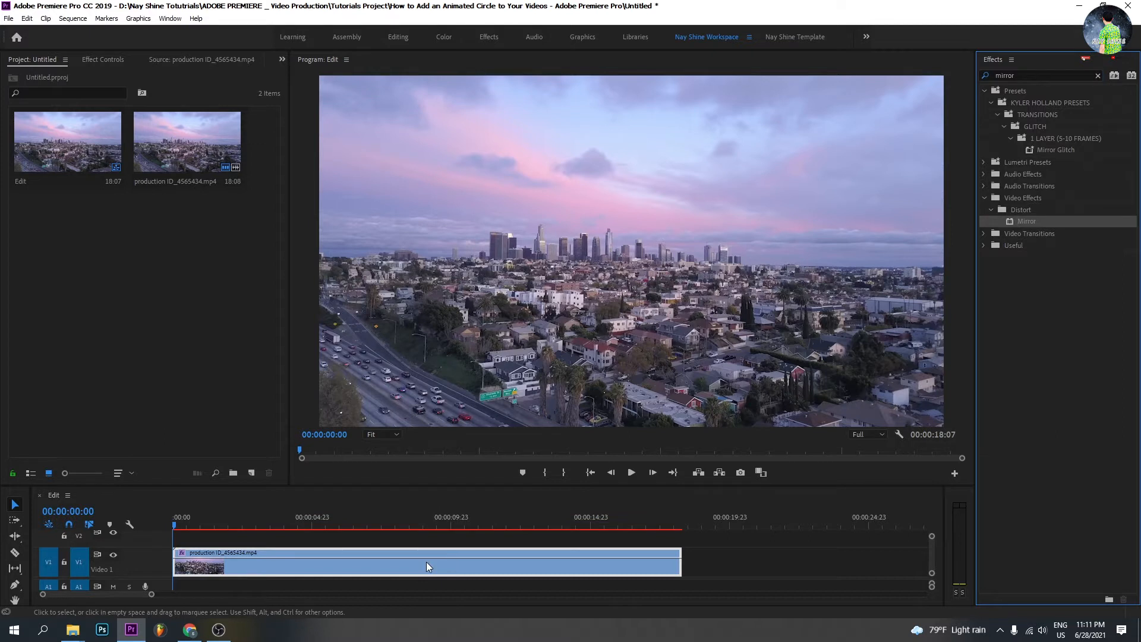
{"action": "left_click", "coordinate": [102, 60]}
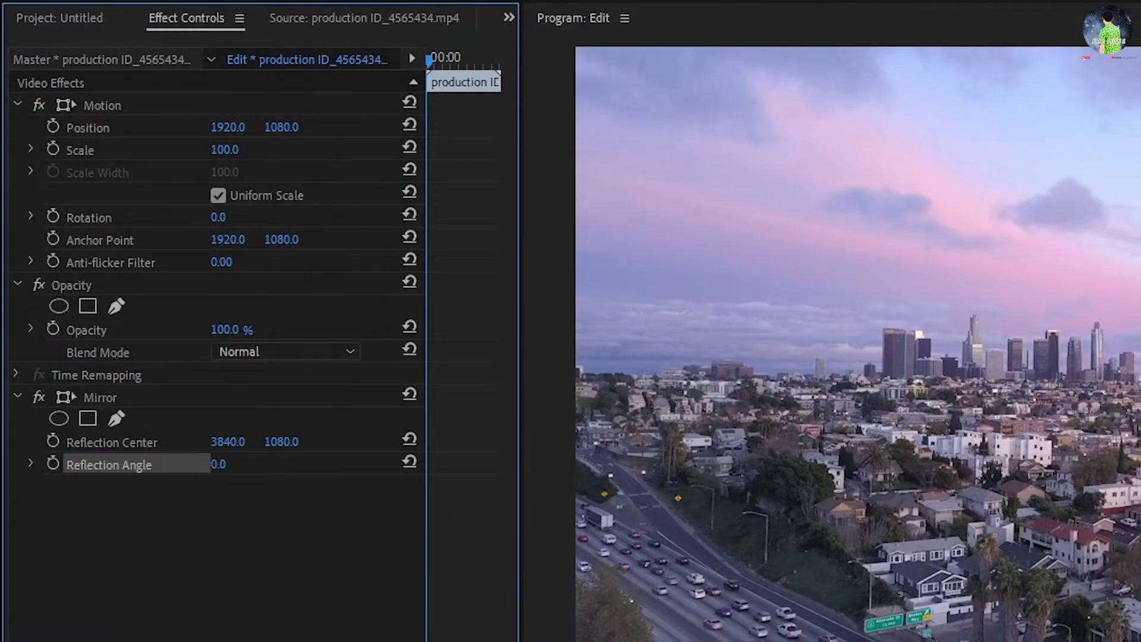
Step: Set the Mirror effect's Reflection Angle to 90°
{"action": "left_click", "coordinate": [122, 308]}
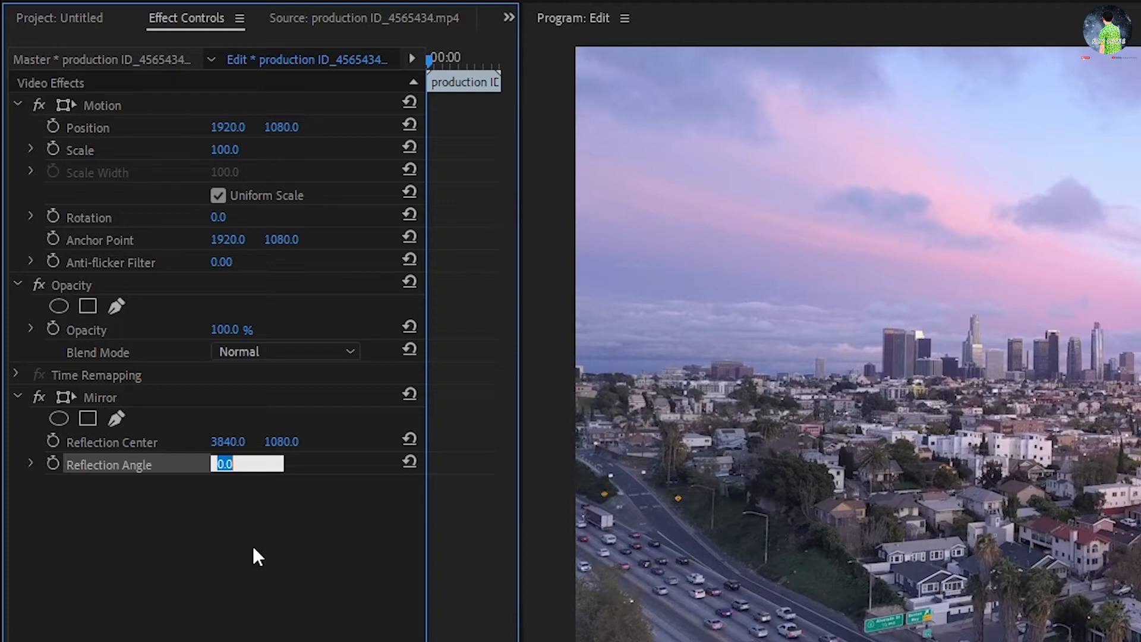
{"action": "type", "text": "90"}
{"action": "key", "text": "Return"}
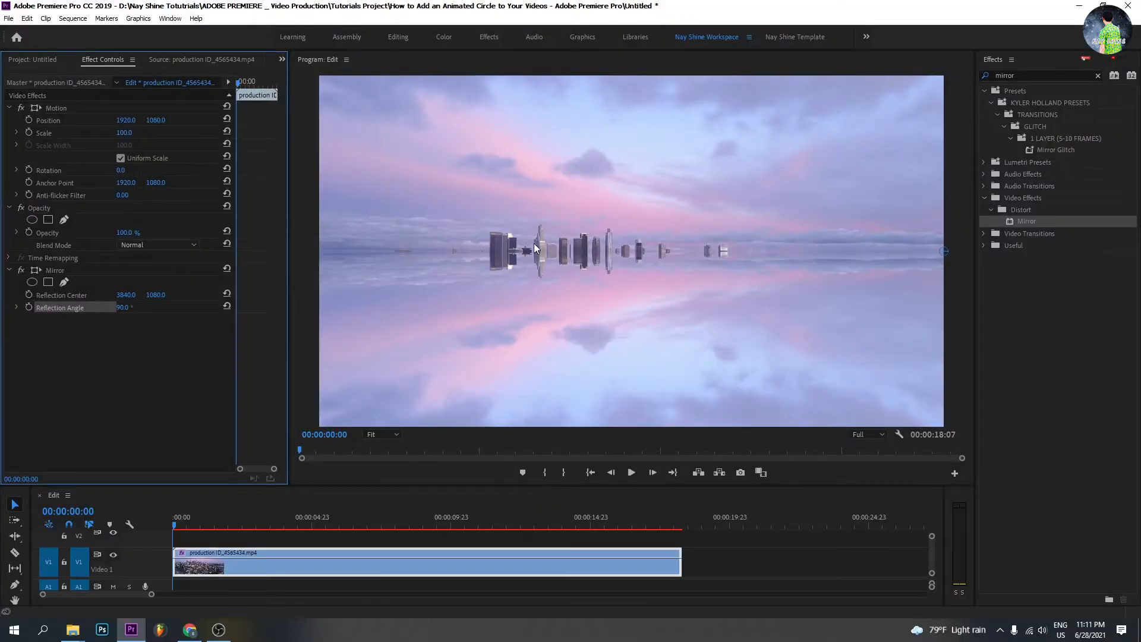
Step: Move the Mirror effect's vertical Reflection Center down to about 1331
{"action": "left_click", "coordinate": [156, 295]}
{"action": "key", "text": "Escape"}
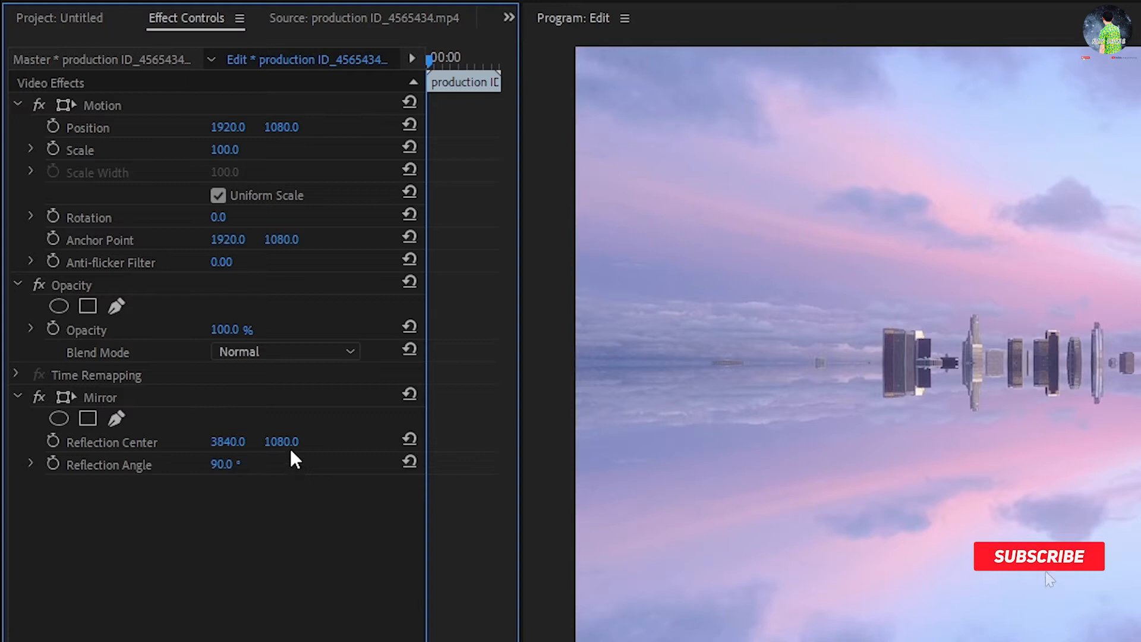
{"action": "left_click_drag", "start_coordinate": [288, 444], "coordinate": [412, 444]}
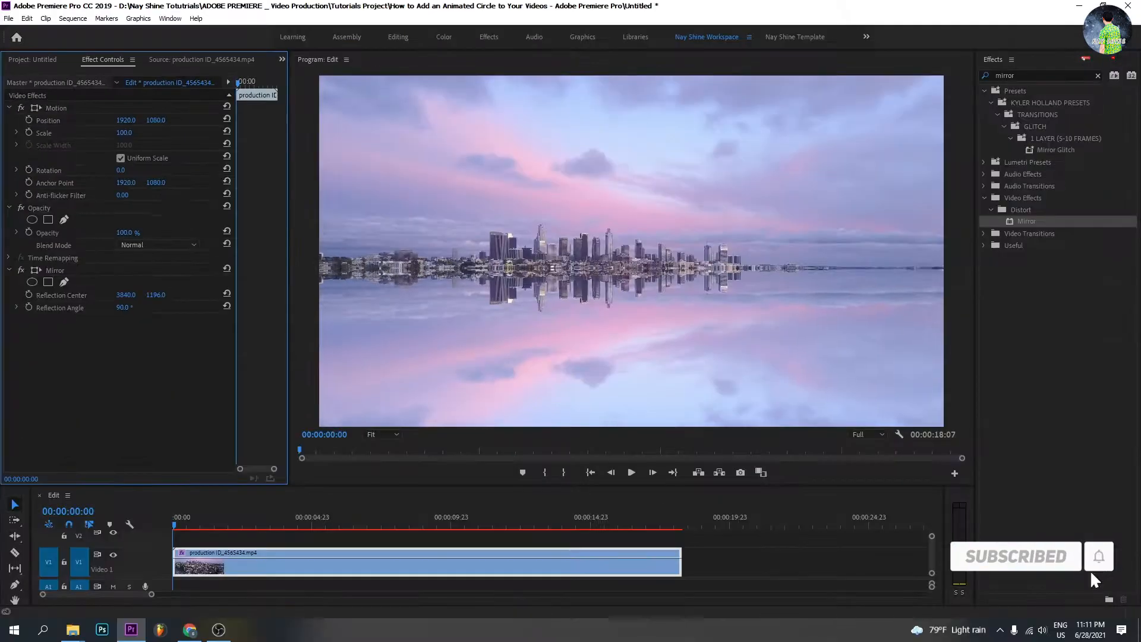
{"action": "left_click_drag", "start_coordinate": [156, 295], "coordinate": [236, 295]}
Step: Set the Mirror effect's Reflection Angle to -90° and bring its vertical Reflection Center to about 751
{"action": "left_click", "coordinate": [126, 308]}
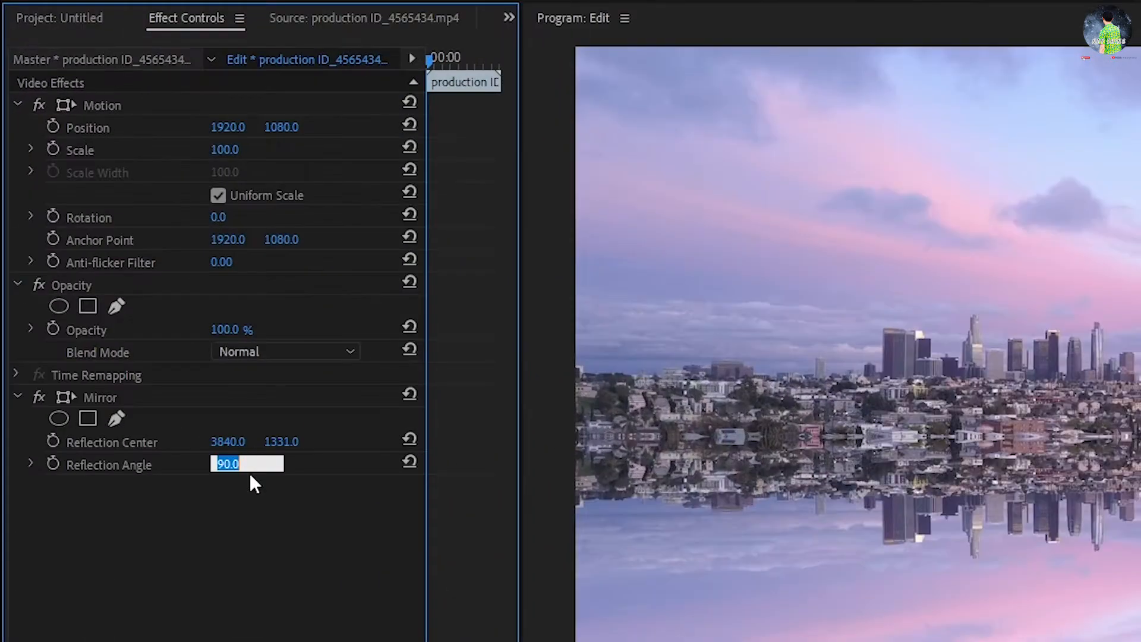
{"action": "type", "text": "-90"}
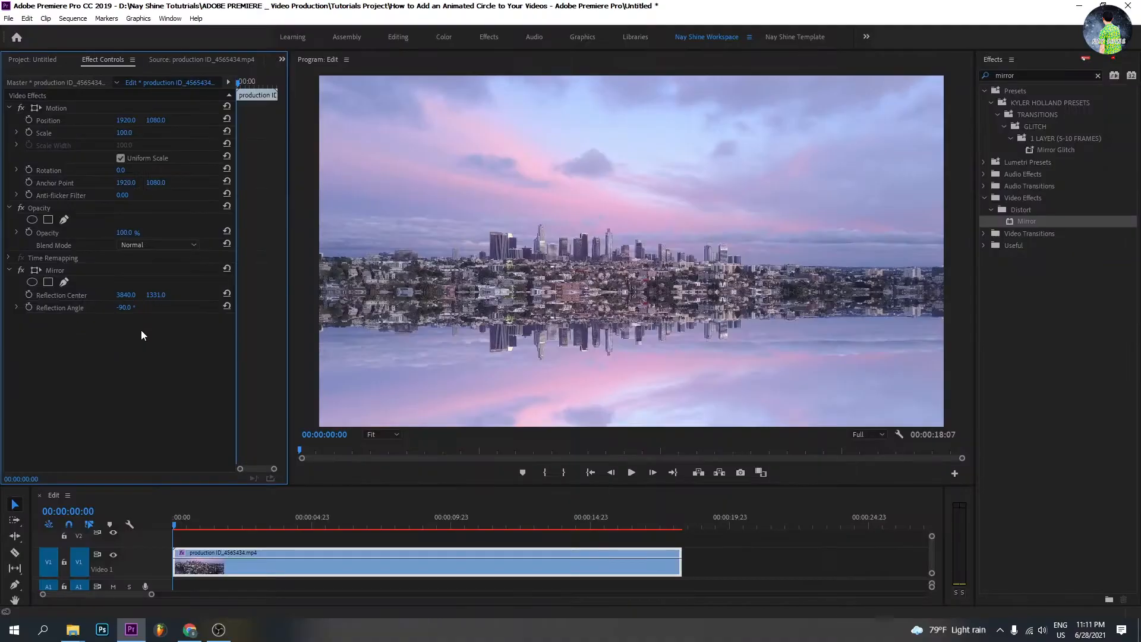
{"action": "key", "text": "Return"}
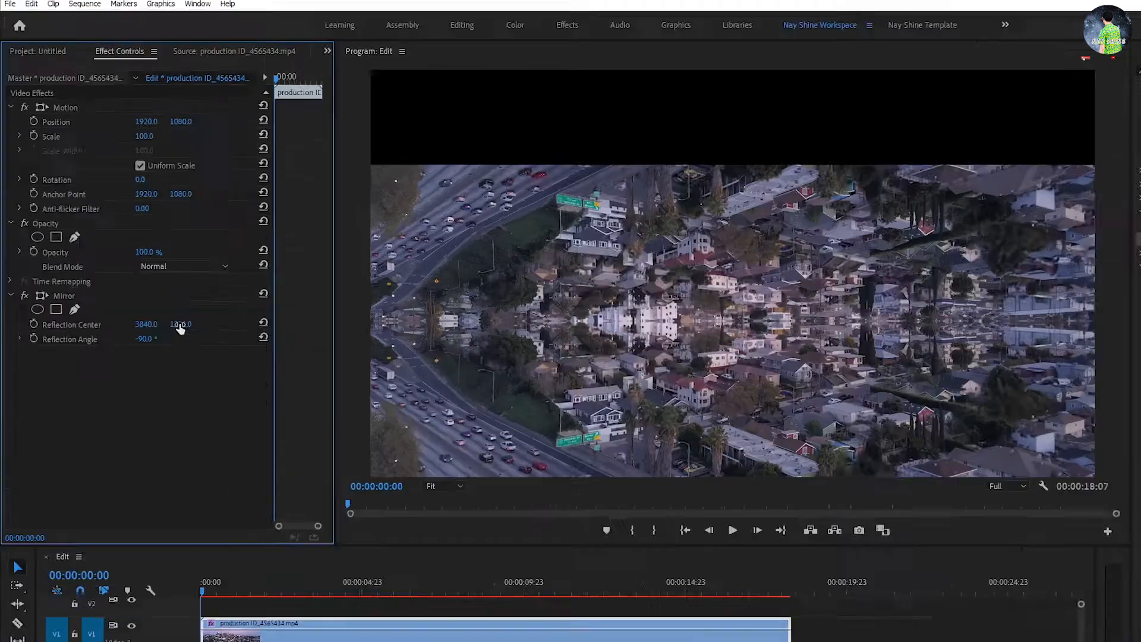
{"action": "left_click_drag", "start_coordinate": [156, 295], "coordinate": [140, 295]}
{"action": "left_click_drag", "start_coordinate": [282, 441], "coordinate": [223, 442]}
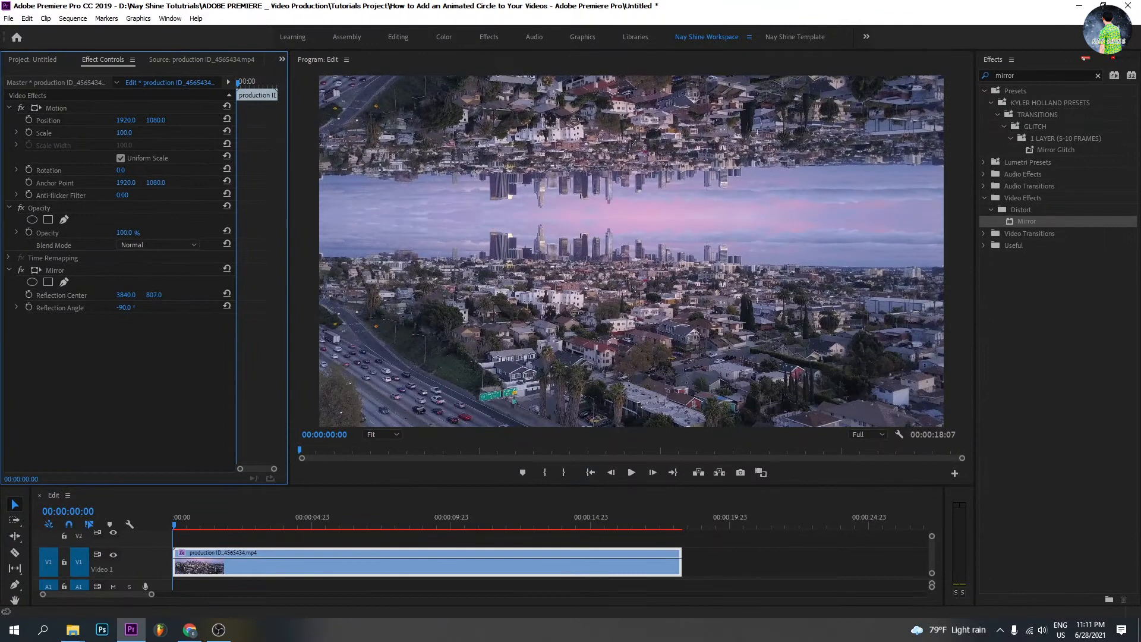
{"action": "left_click_drag", "start_coordinate": [154, 295], "coordinate": [132, 294]}
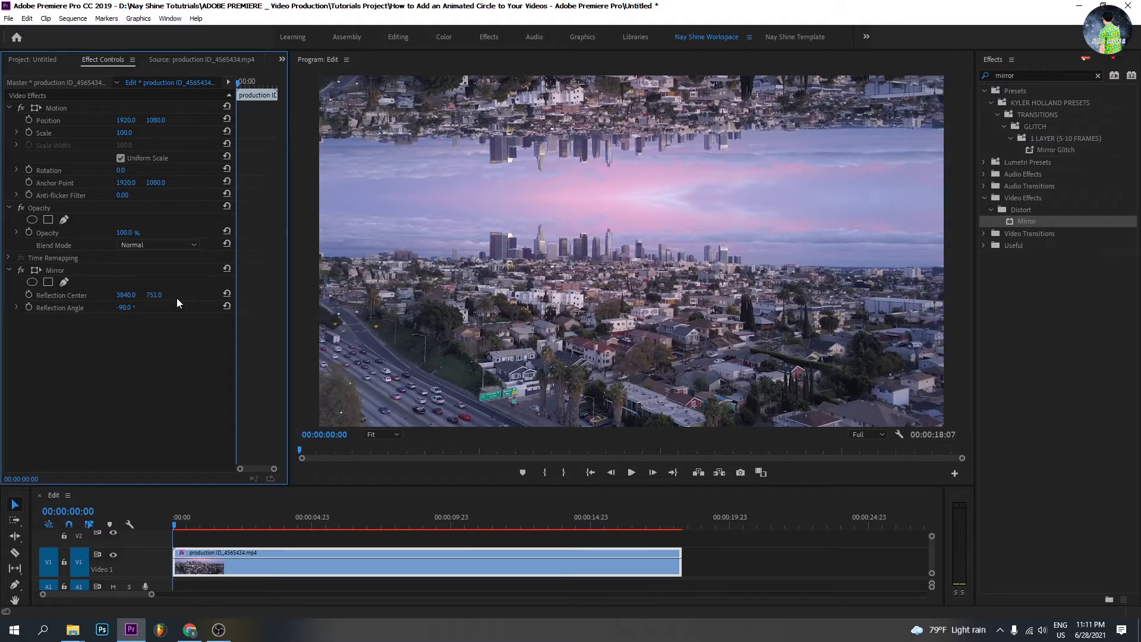
Step: Check the mirrored skyline at several points of the clip and return the playhead to the start
{"action": "left_click", "coordinate": [302, 517]}
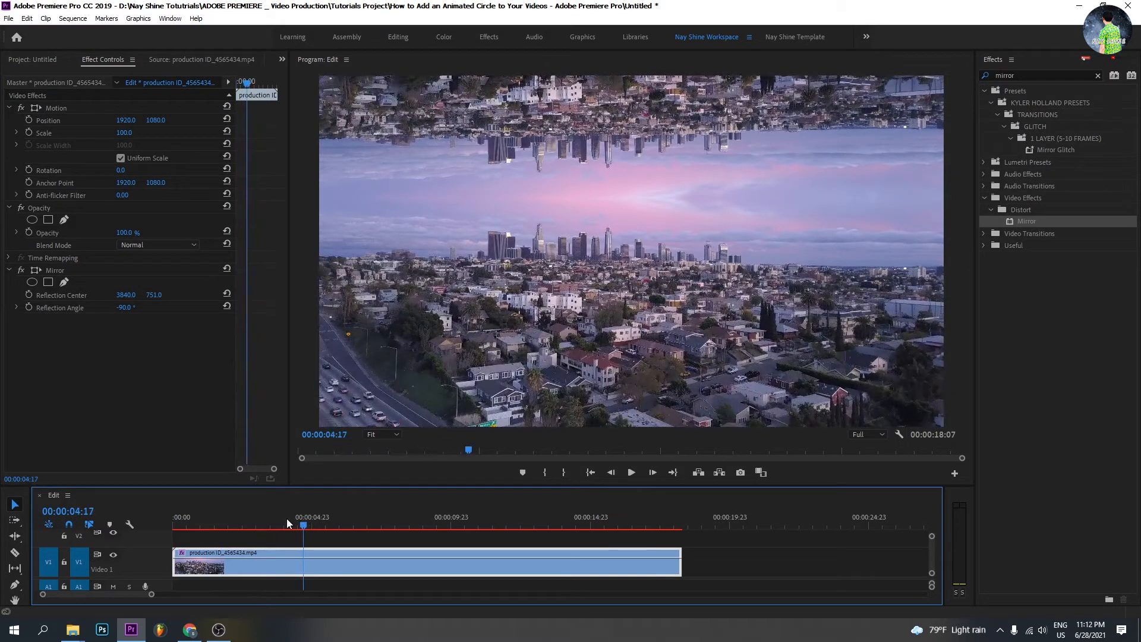
{"action": "left_click", "coordinate": [223, 519]}
{"action": "left_click", "coordinate": [173, 529]}
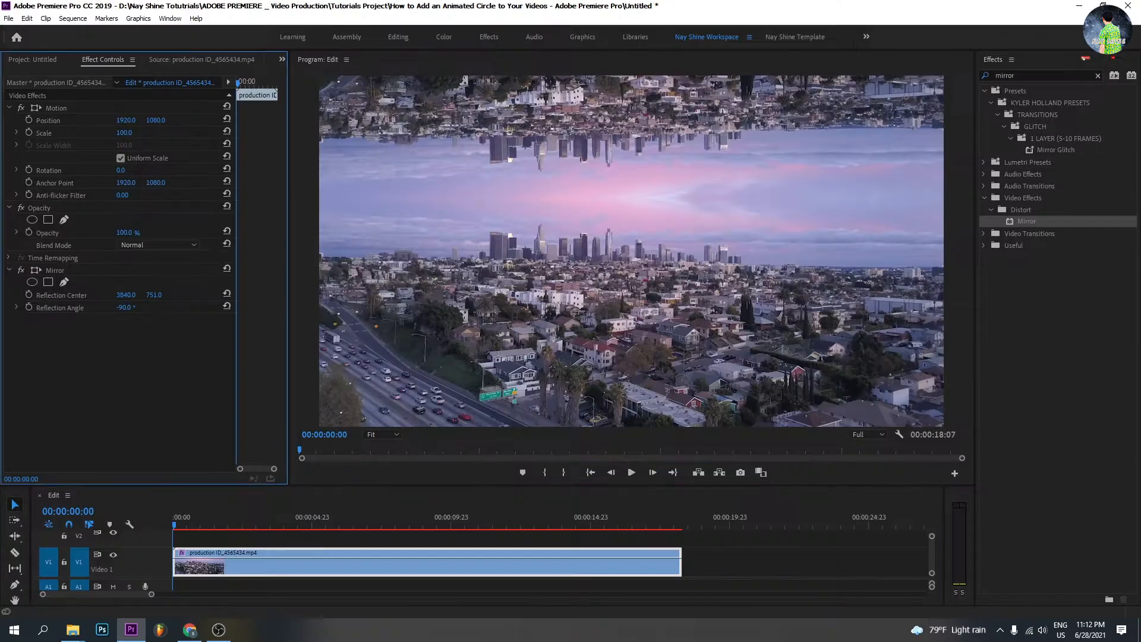
Step: Rotate the clip to 9° and enlarge its scale to about 126 to cover the black corners
{"action": "left_click_drag", "start_coordinate": [221, 224], "coordinate": [228, 225]}
{"action": "left_click_drag", "start_coordinate": [122, 170], "coordinate": [131, 170]}
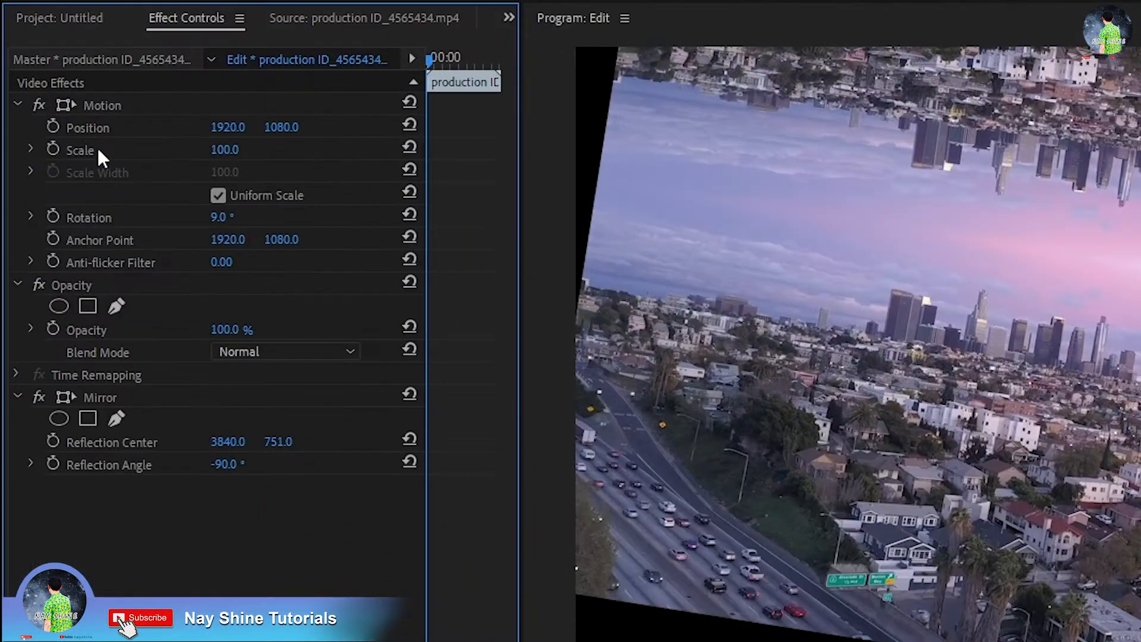
{"action": "left_click", "coordinate": [132, 134]}
{"action": "left_click_drag", "start_coordinate": [237, 151], "coordinate": [265, 151]}
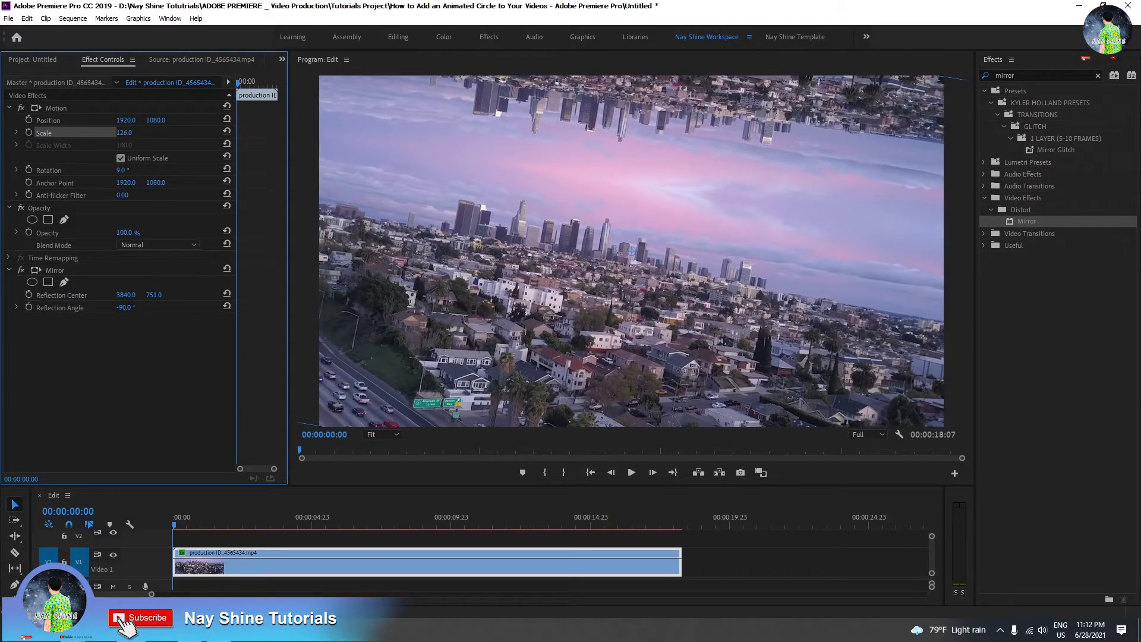
Step: Set the clip's scale to 128 and adjust its horizontal position to about 1921
{"action": "left_click_drag", "start_coordinate": [126, 120], "coordinate": [144, 120]}
{"action": "left_click", "coordinate": [142, 132]}
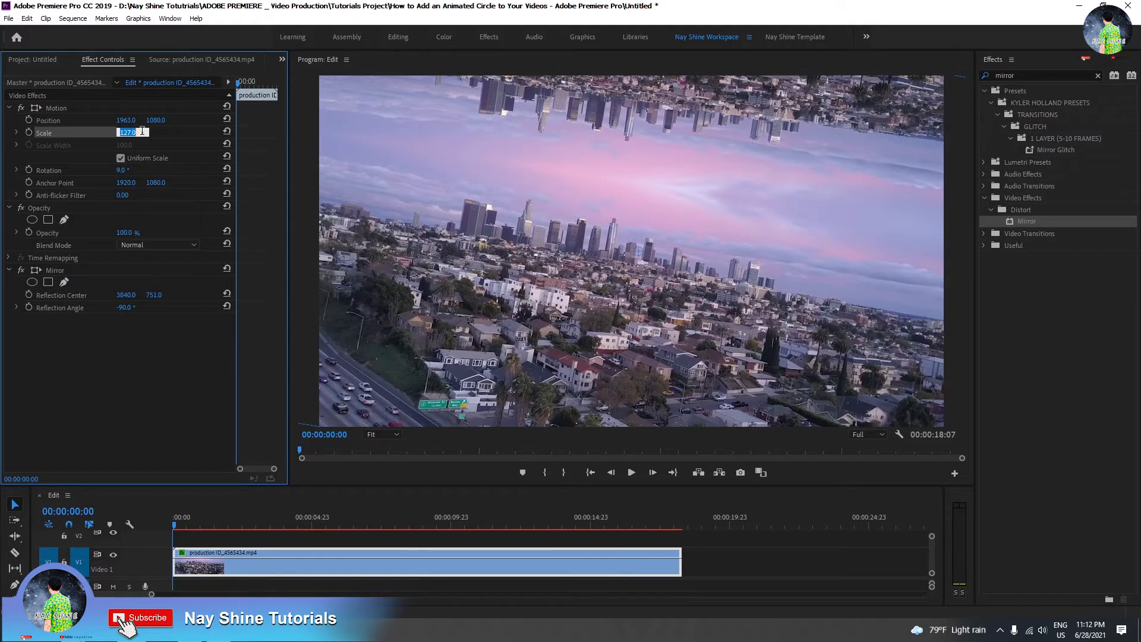
{"action": "type", "text": "128"}
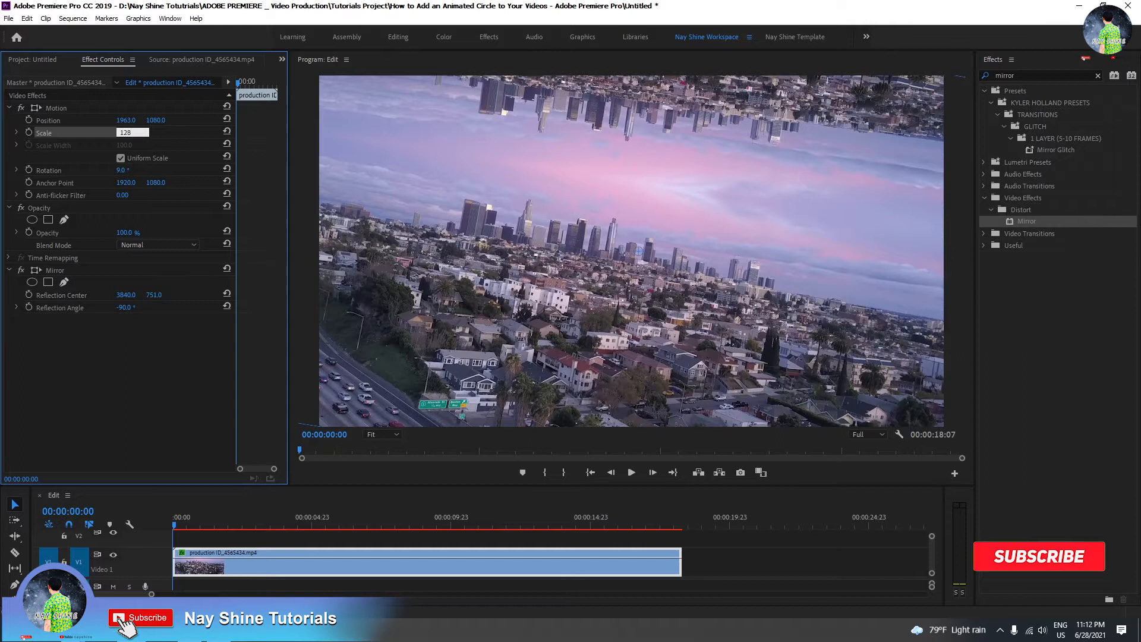
{"action": "key", "text": "Return"}
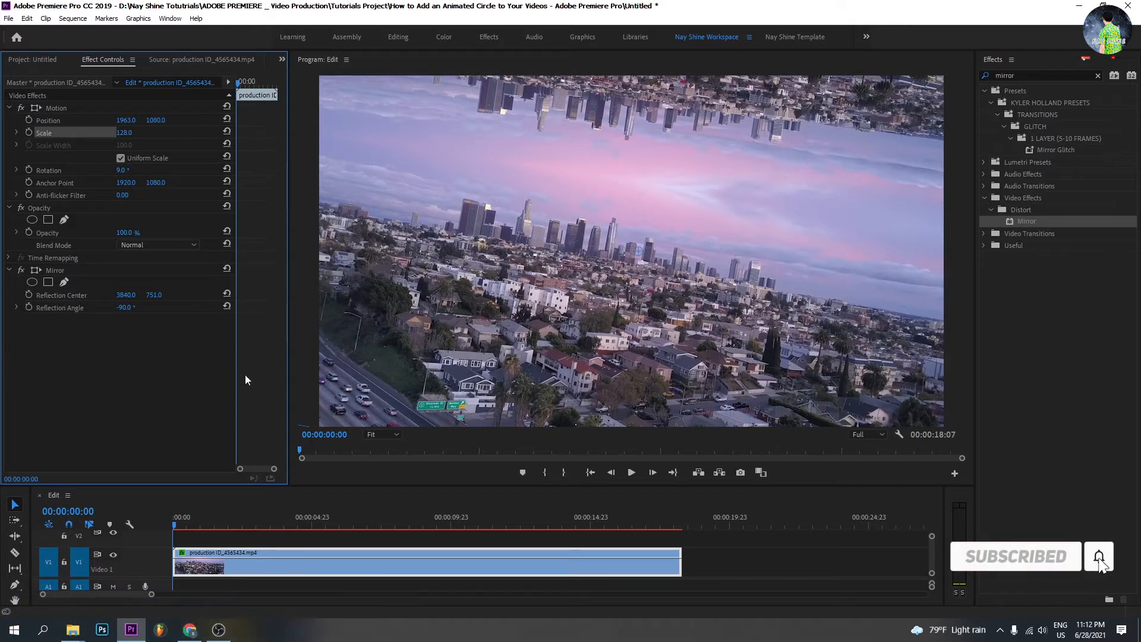
{"action": "left_click_drag", "start_coordinate": [127, 120], "coordinate": [102, 121]}
Step: Play the sequence from the start to check the tilted mirror effect, then return to the first frame
{"action": "left_click", "coordinate": [165, 520]}
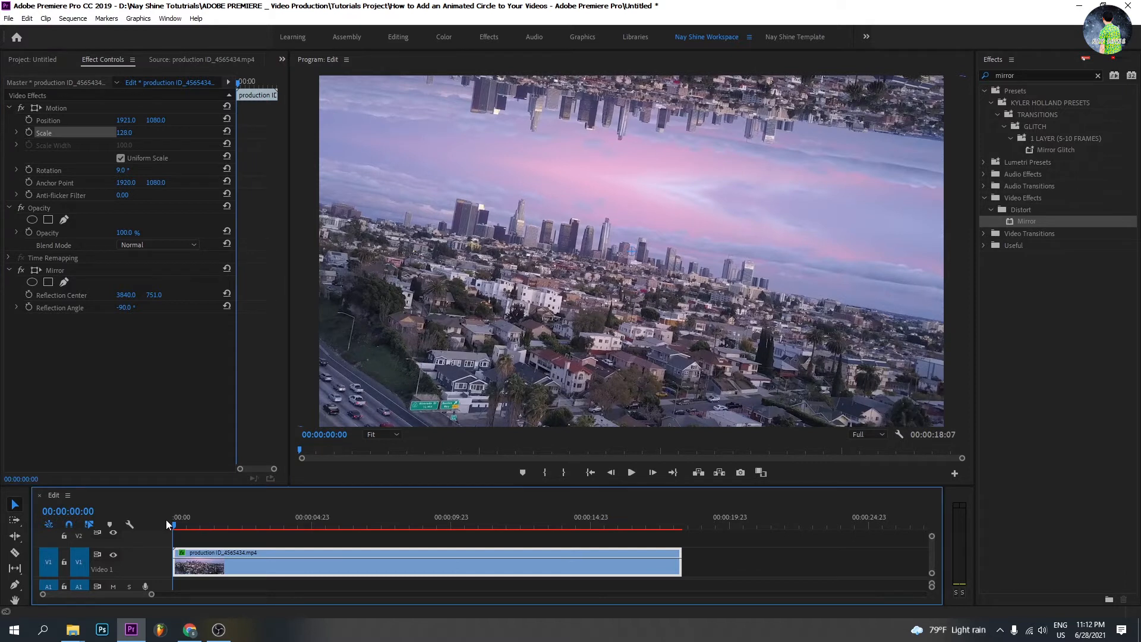
{"action": "key", "text": "space"}
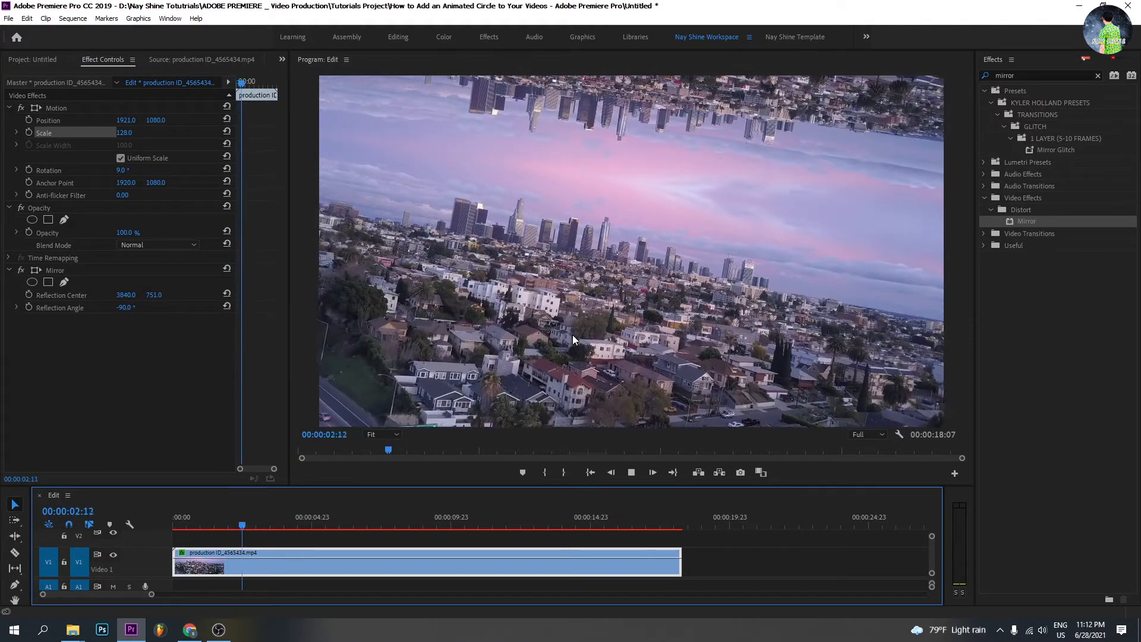
{"action": "key", "text": "space"}
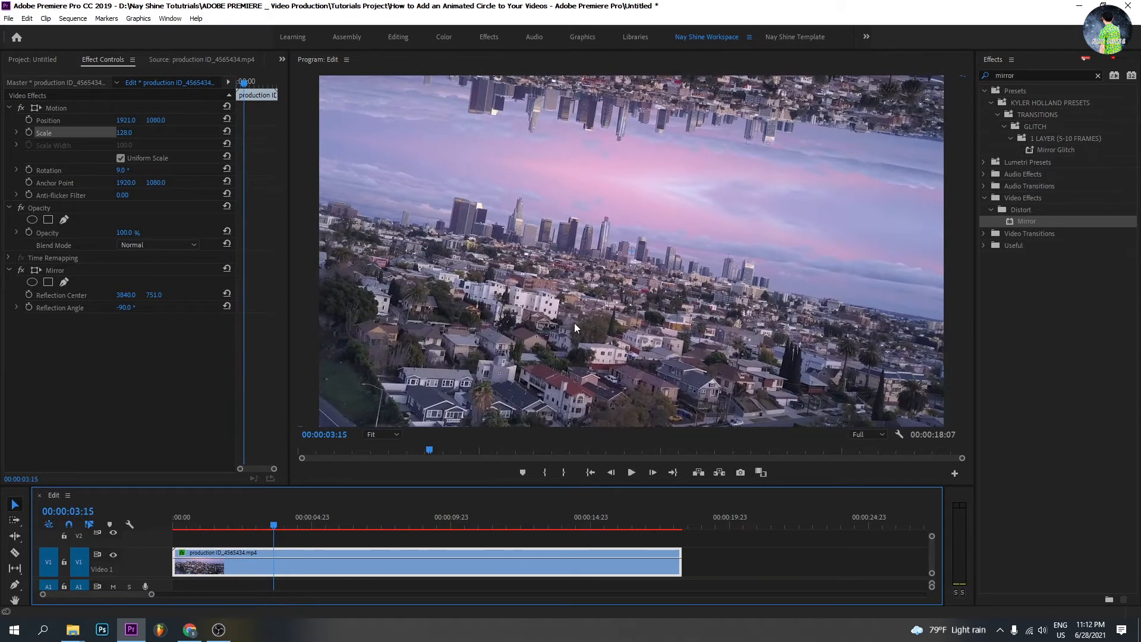
{"action": "key", "text": "Home"}
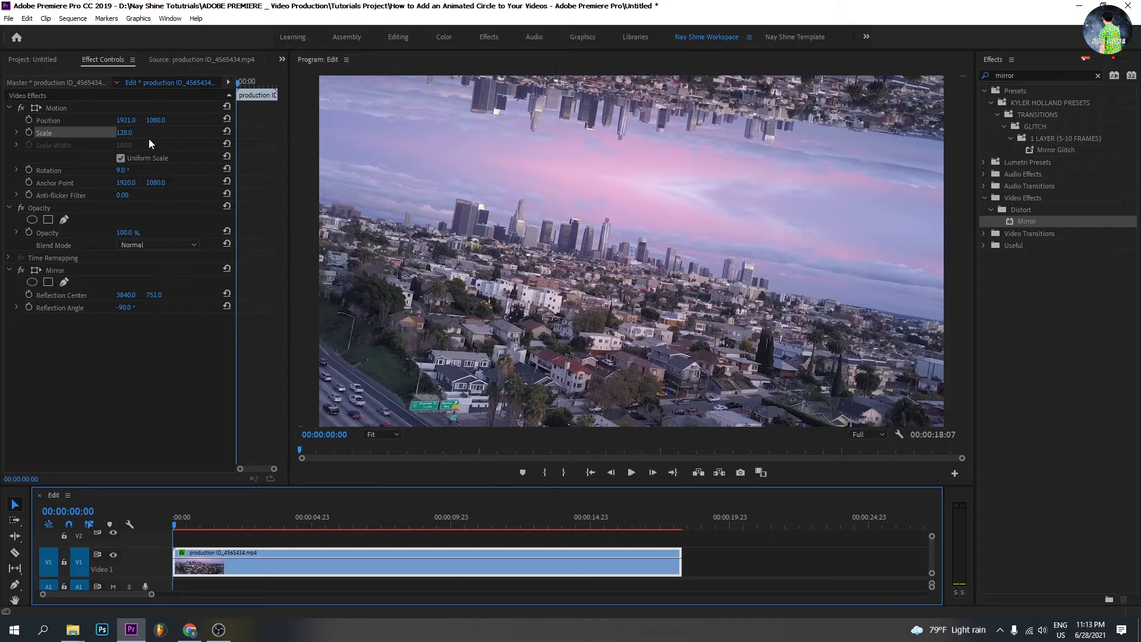
Step: Readjust the clip to scale 139, vertical position 1211 and rotation 9°, with the Mirror effect's vertical Reflection Center at 798
{"action": "left_click", "coordinate": [134, 147]}
{"action": "mouse_move", "coordinate": [121, 170]}
{"action": "left_mouse_down"}
{"action": "mouse_move", "coordinate": [146, 131]}
{"action": "mouse_move", "coordinate": [117, 170]}
{"action": "left_mouse_up"}
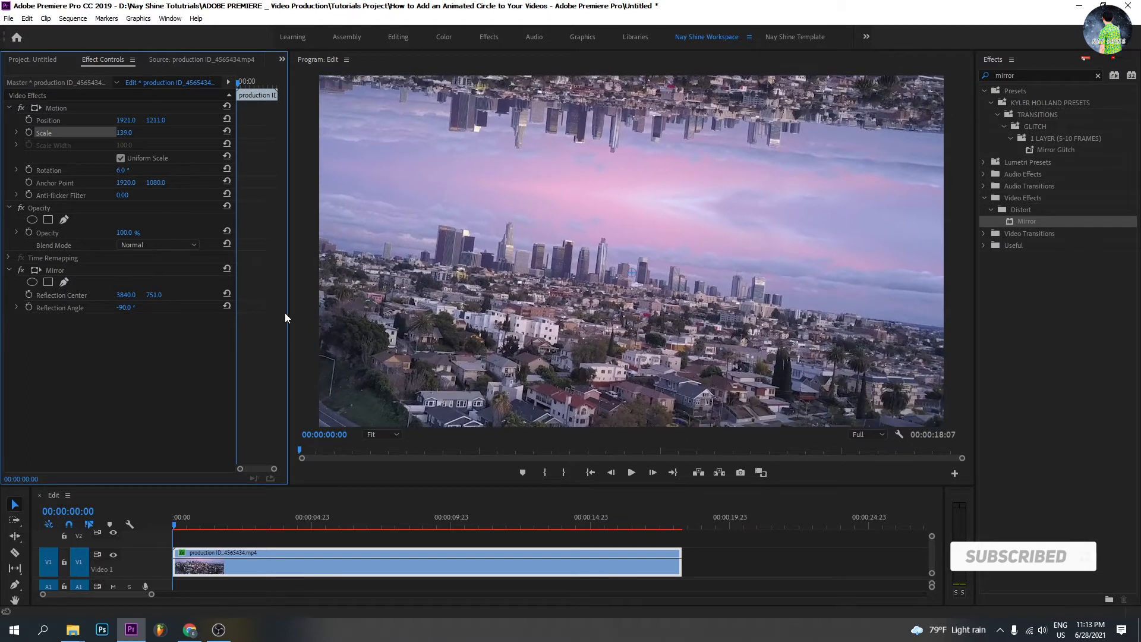
{"action": "mouse_move", "coordinate": [156, 297]}
{"action": "left_mouse_down"}
{"action": "mouse_move", "coordinate": [184, 298]}
{"action": "mouse_move", "coordinate": [165, 298]}
{"action": "left_mouse_up"}
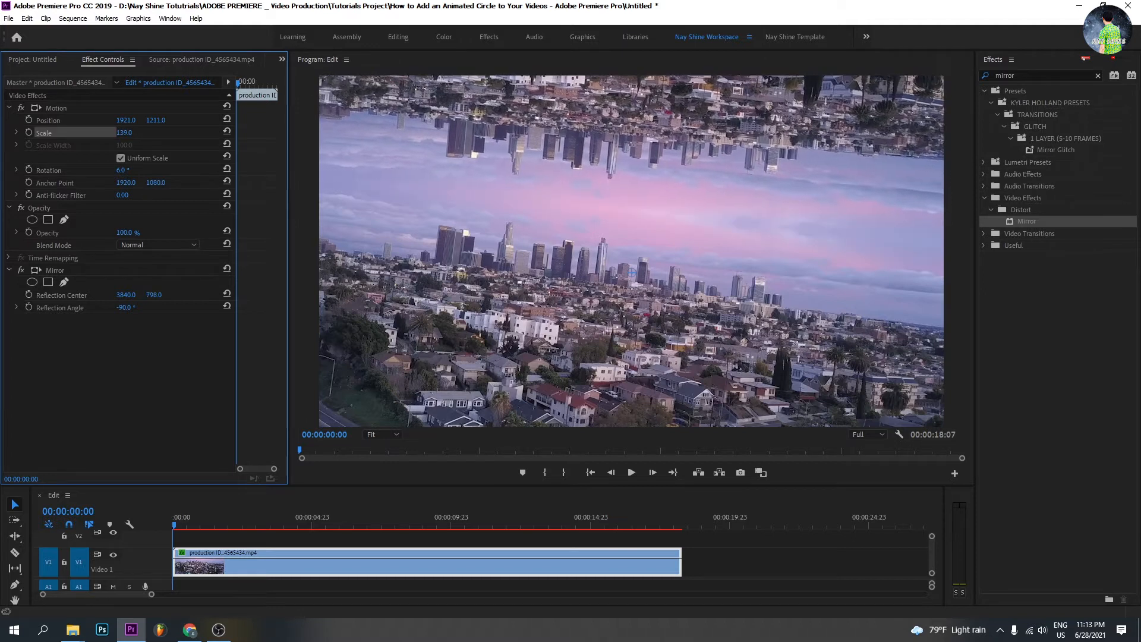
{"action": "left_click_drag", "start_coordinate": [121, 170], "coordinate": [129, 170]}
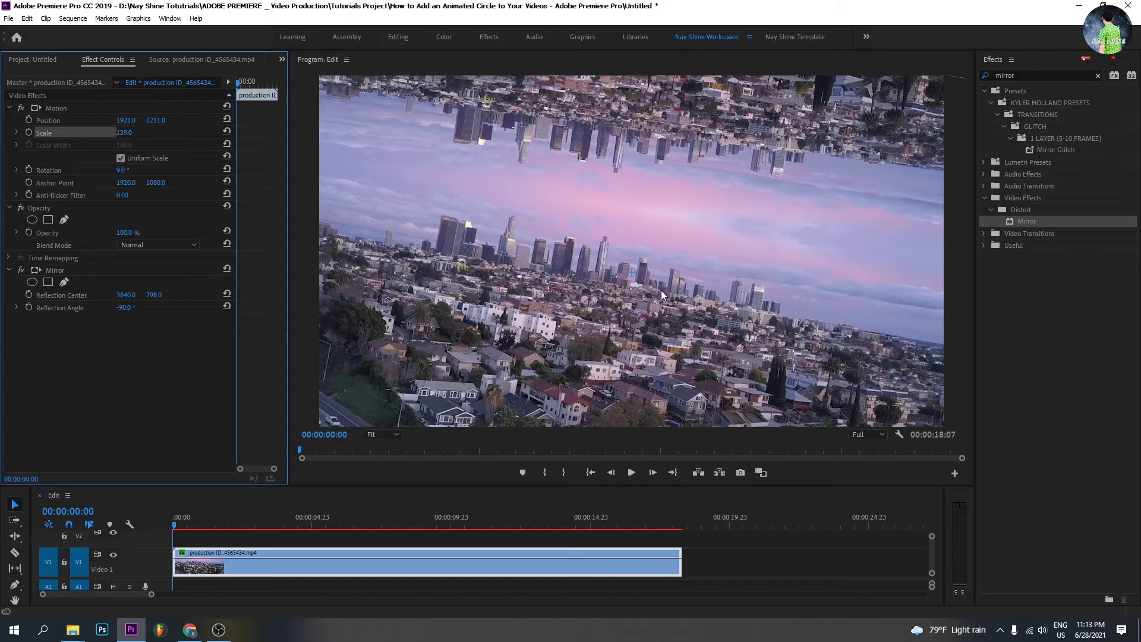
Step: Find the Horizontal Flip effect and apply it to the city clip
{"action": "left_click", "coordinate": [1019, 75]}
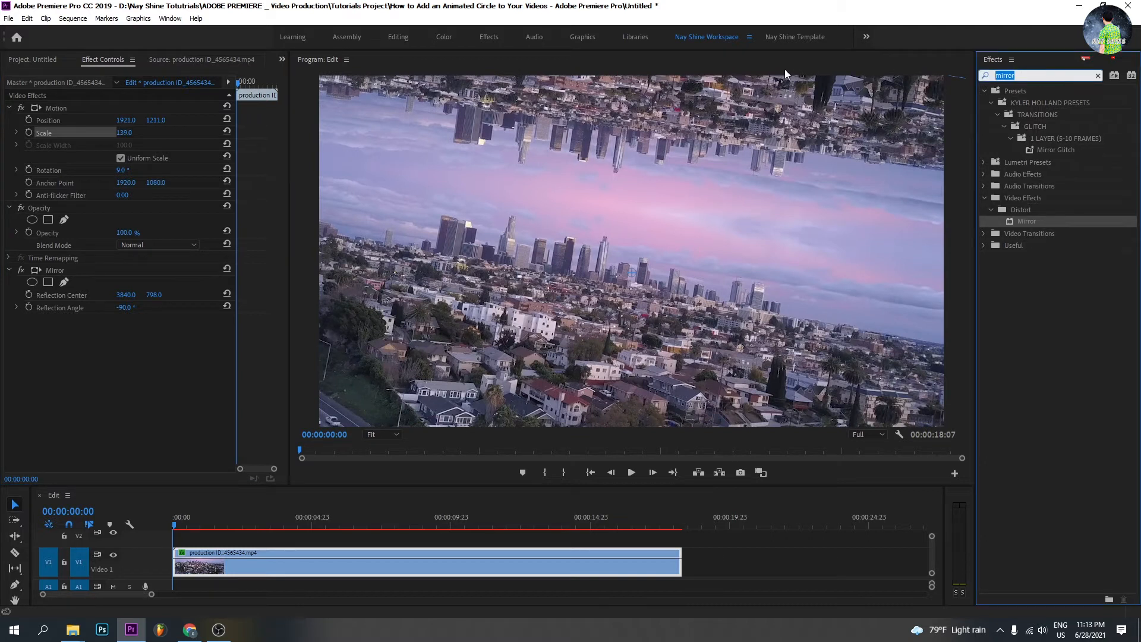
{"action": "type", "text": "hori"}
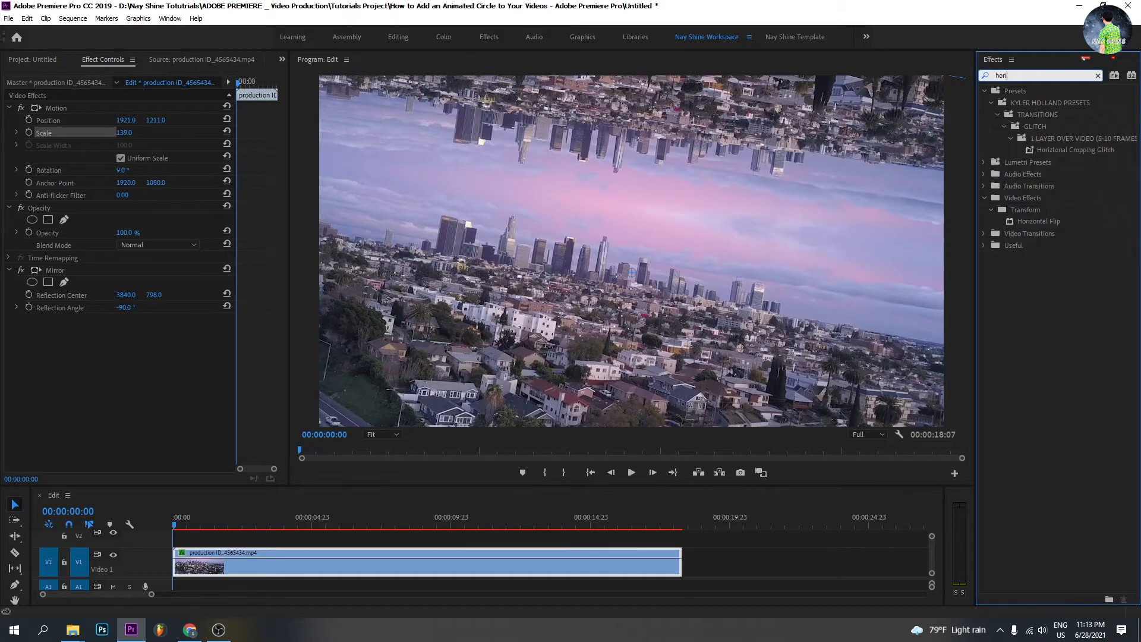
{"action": "left_click", "coordinate": [1049, 222]}
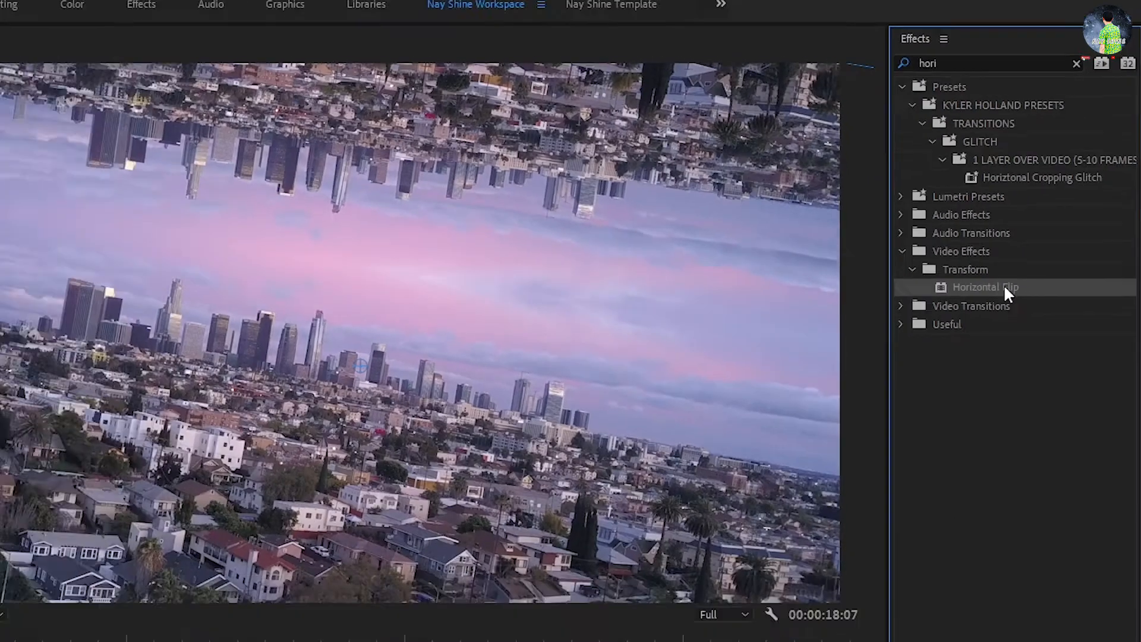
{"action": "left_click_drag", "start_coordinate": [1049, 221], "coordinate": [477, 552]}
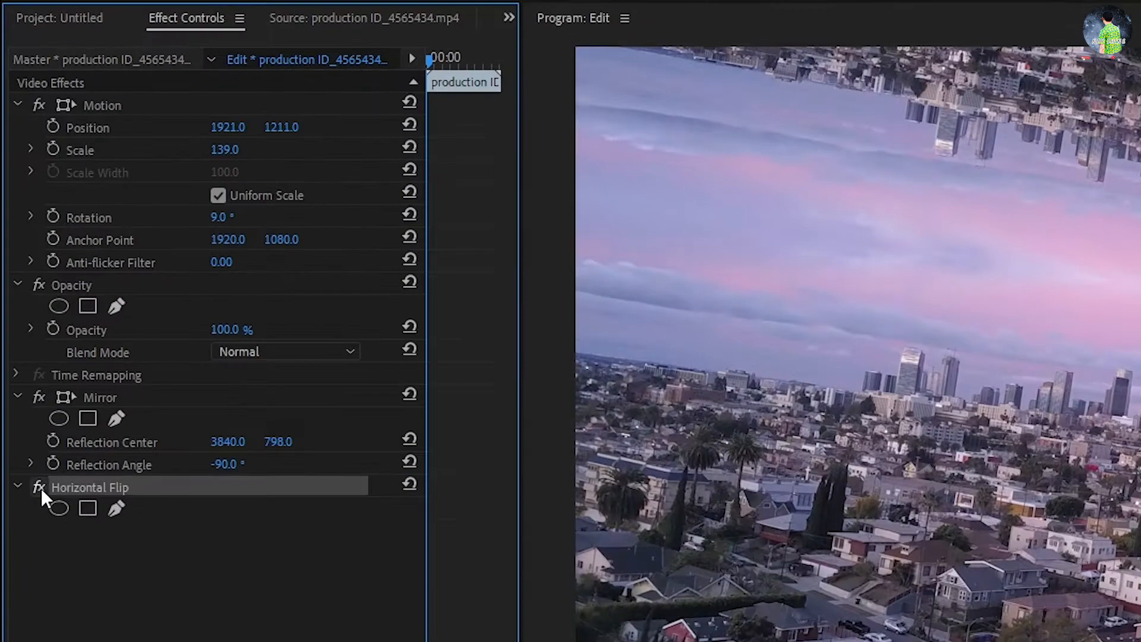
Step: Toggle the Horizontal Flip effect repeatedly to compare the flipped and unflipped picture, leaving it switched off
{"action": "left_click", "coordinate": [22, 320]}
{"action": "left_click", "coordinate": [21, 321]}
{"action": "left_click", "coordinate": [22, 321]}
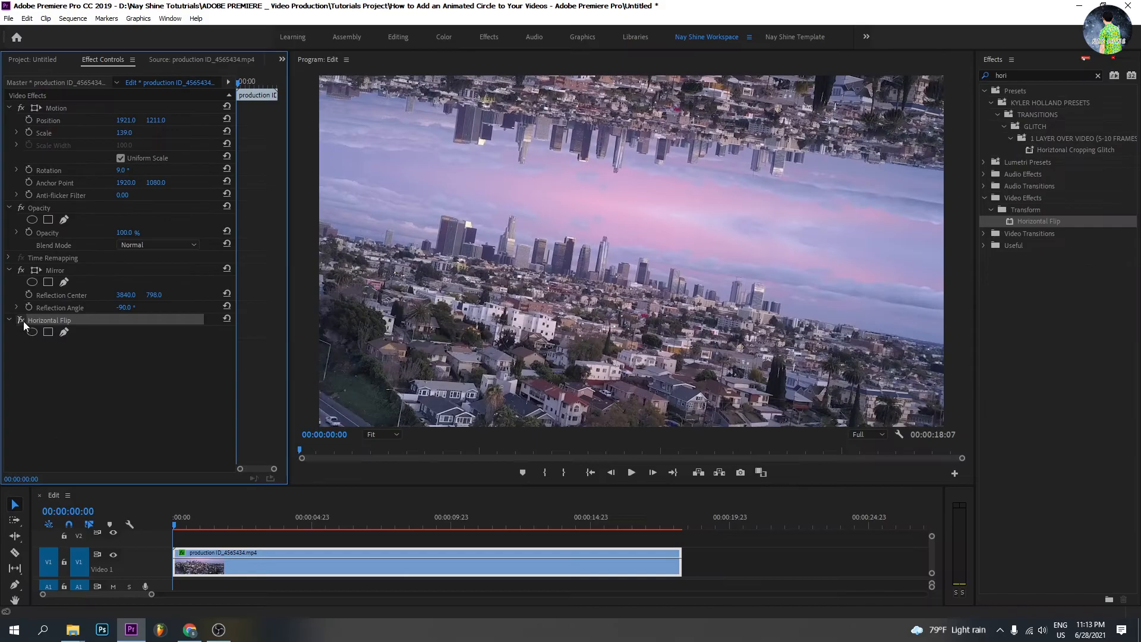
{"action": "left_click", "coordinate": [21, 320]}
{"action": "left_click", "coordinate": [21, 320]}
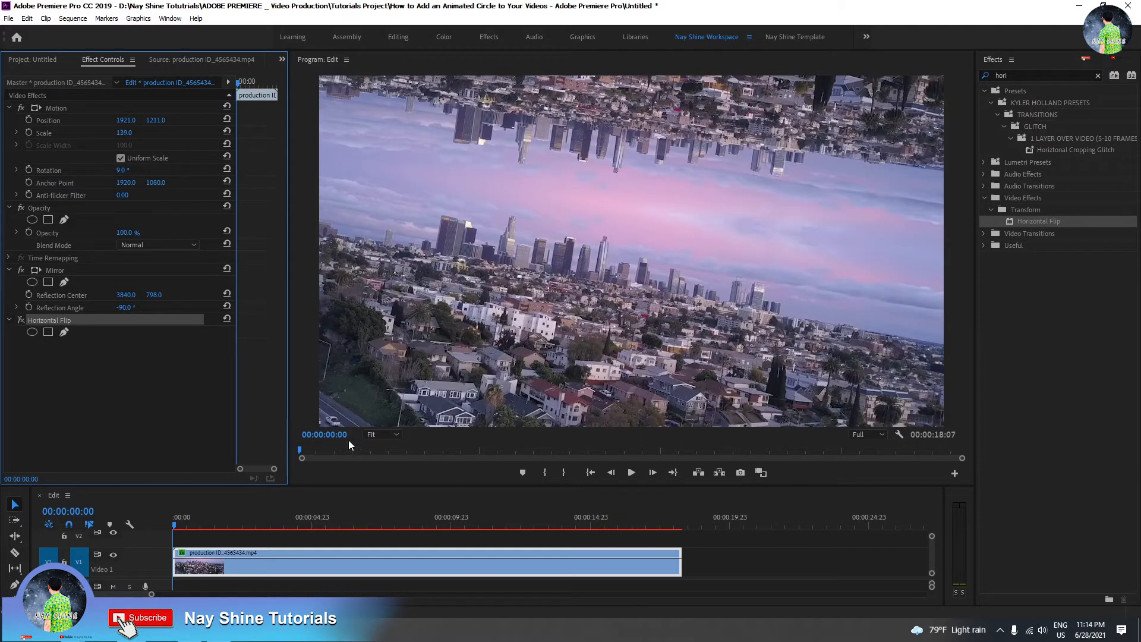
Step: Mask the Horizontal Flip with a closed four-point pen path around the upside-down city, its lower edge sloping through the pink sky between the skylines
{"action": "left_click", "coordinate": [371, 435]}
{"action": "left_click", "coordinate": [382, 461]}
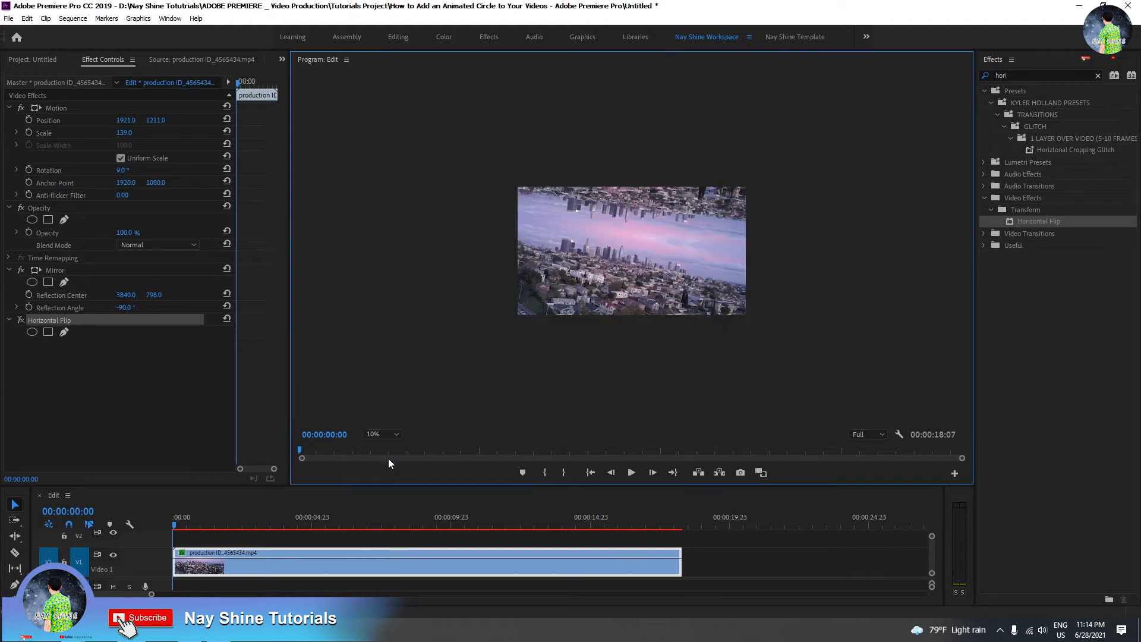
{"action": "left_click", "coordinate": [64, 332]}
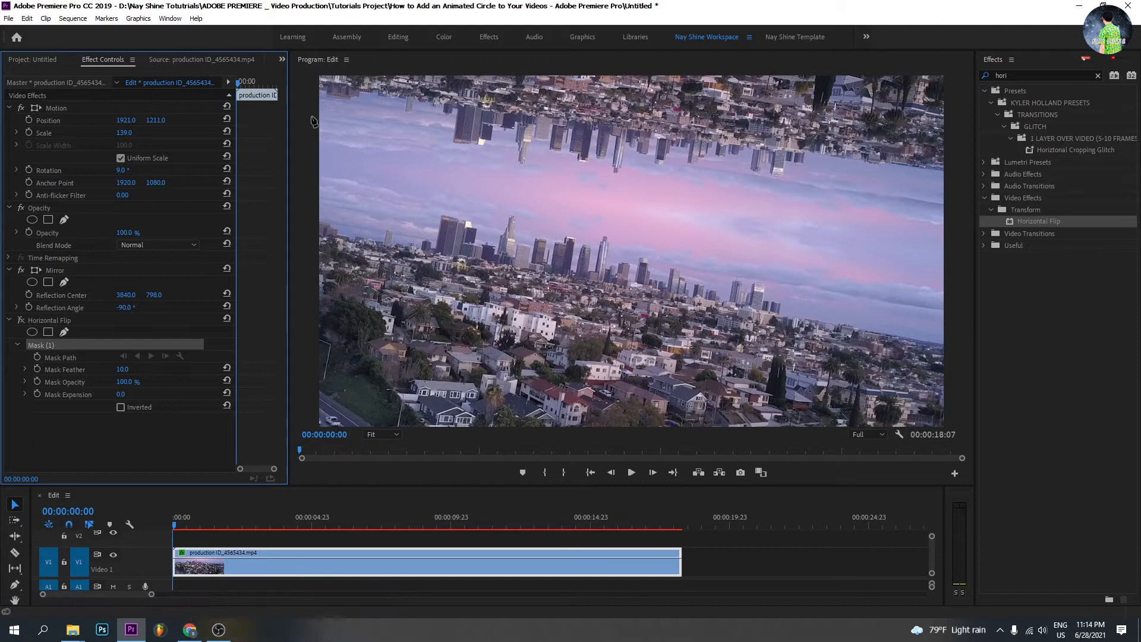
{"action": "left_click", "coordinate": [309, 149]}
{"action": "left_click", "coordinate": [956, 273]}
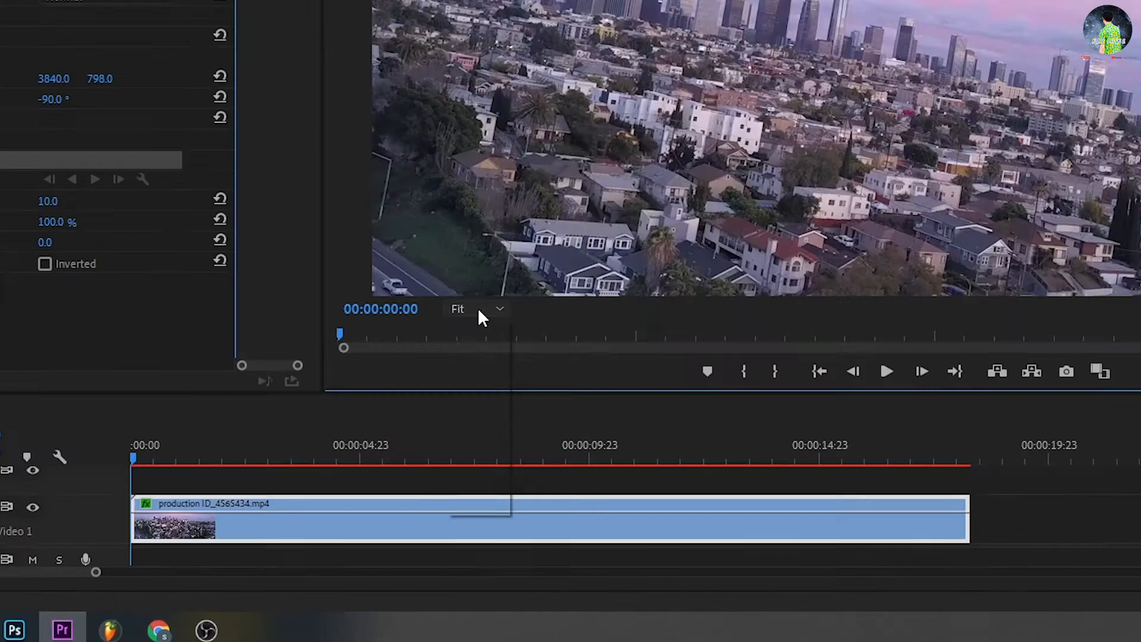
{"action": "left_click", "coordinate": [380, 434]}
{"action": "left_click", "coordinate": [504, 336]}
{"action": "left_click", "coordinate": [755, 173]}
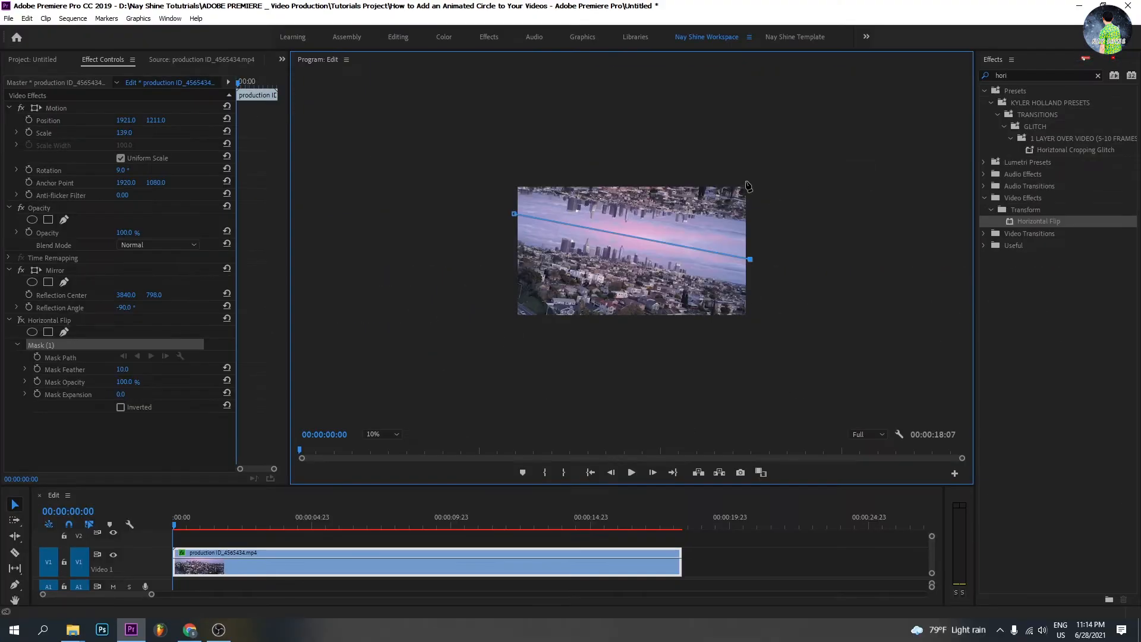
{"action": "left_click", "coordinate": [509, 172]}
{"action": "left_click", "coordinate": [514, 214]}
{"action": "left_click", "coordinate": [373, 434]}
{"action": "left_click", "coordinate": [383, 449]}
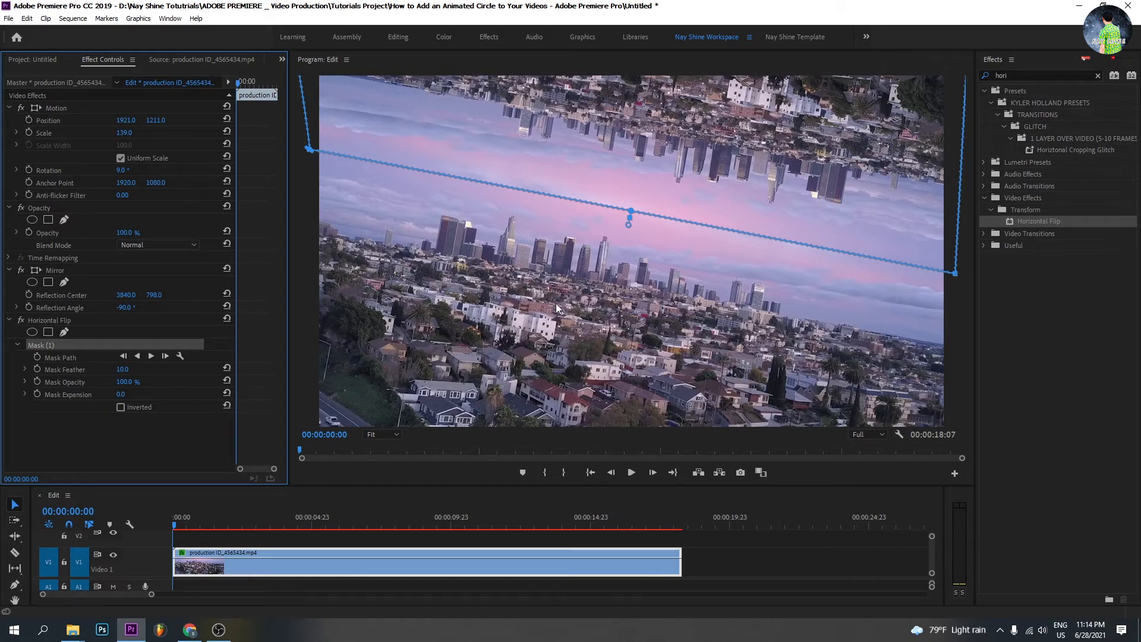
Step: Compare the picture with the masked Horizontal Flip off and on, and play the sequence from the first frame to check the result
{"action": "left_click", "coordinate": [21, 320]}
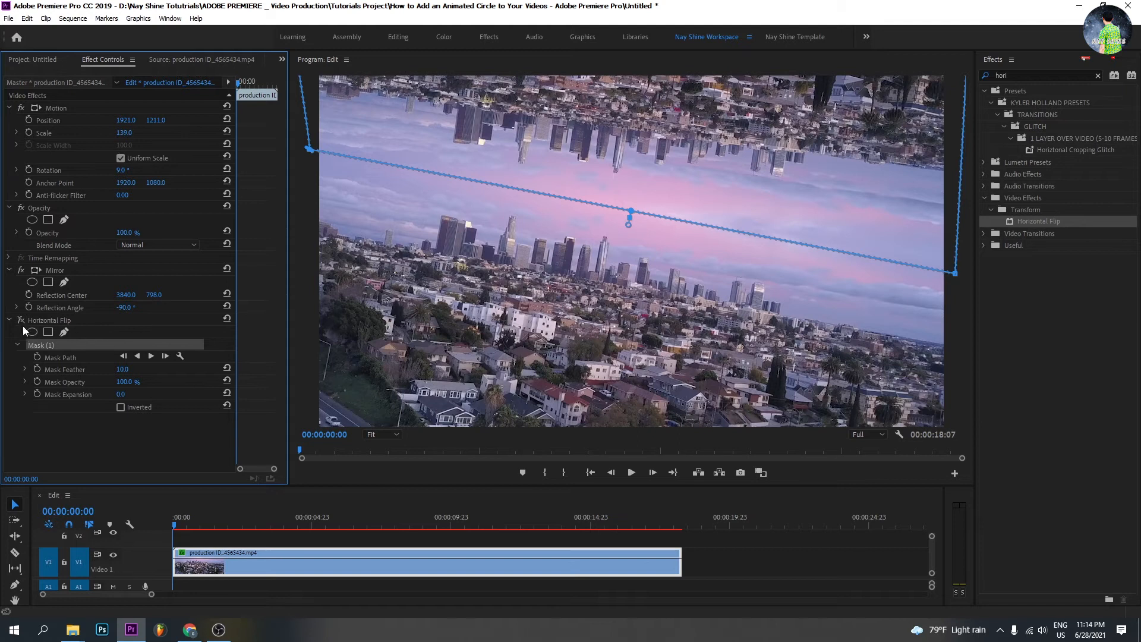
{"action": "left_click", "coordinate": [21, 320]}
{"action": "key", "text": "space"}
{"action": "key", "text": "space"}
{"action": "left_click", "coordinate": [367, 576]}
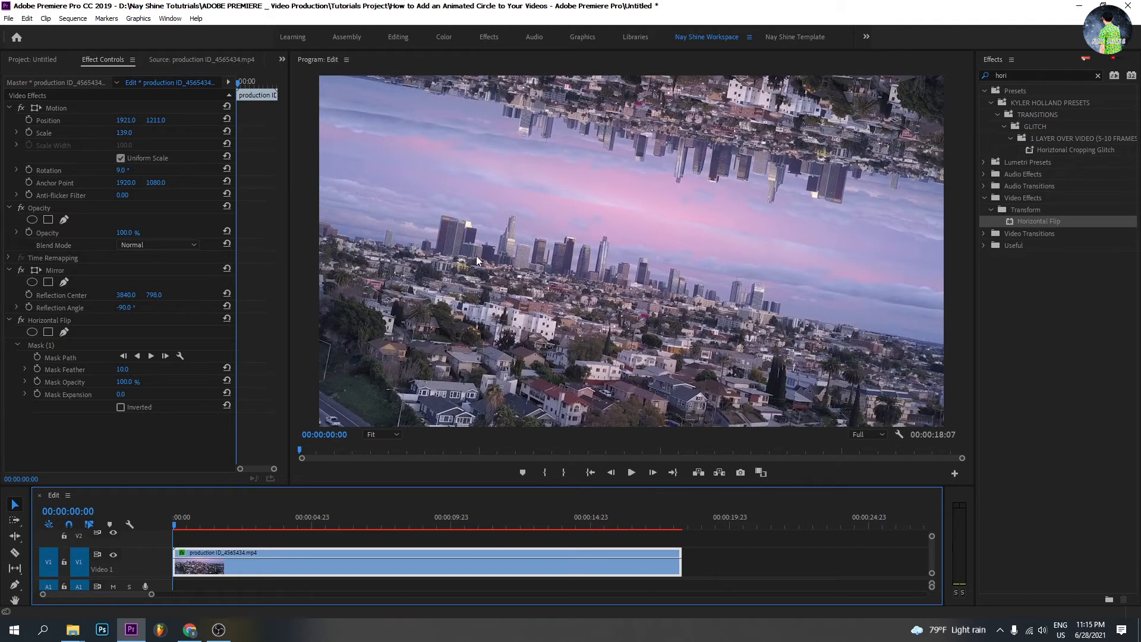
{"action": "key", "text": "space"}
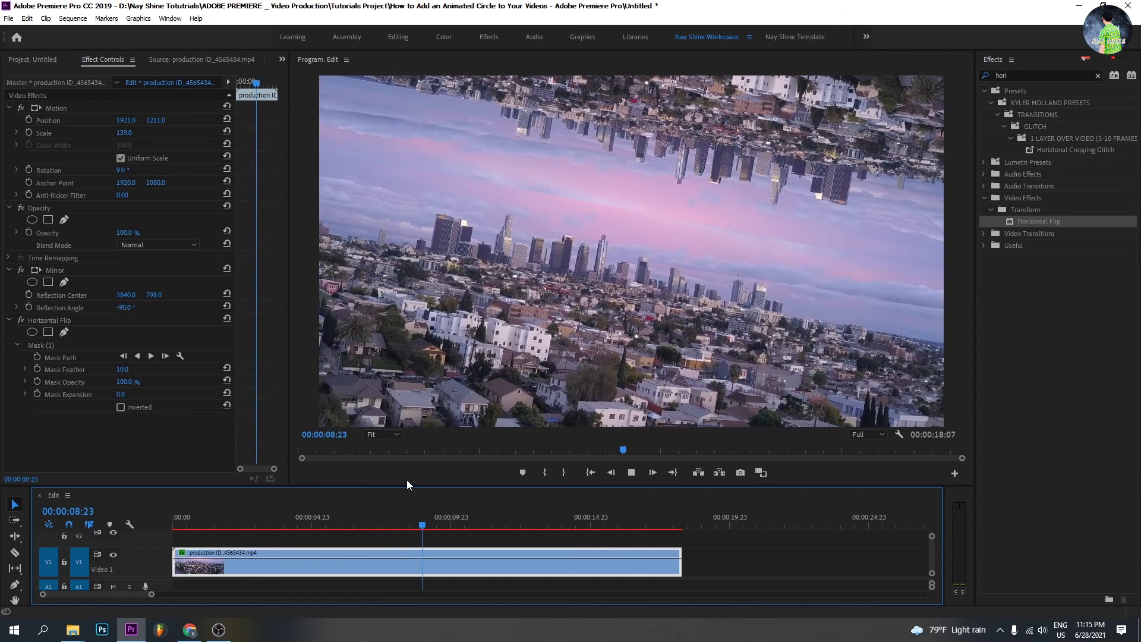
{"action": "key", "text": "space"}
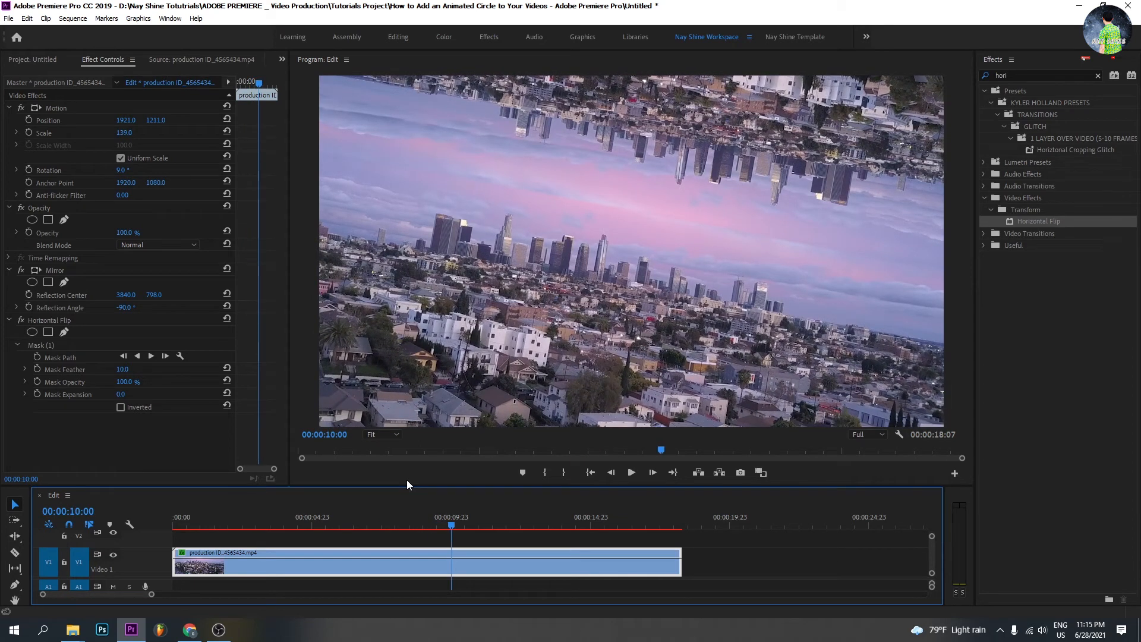